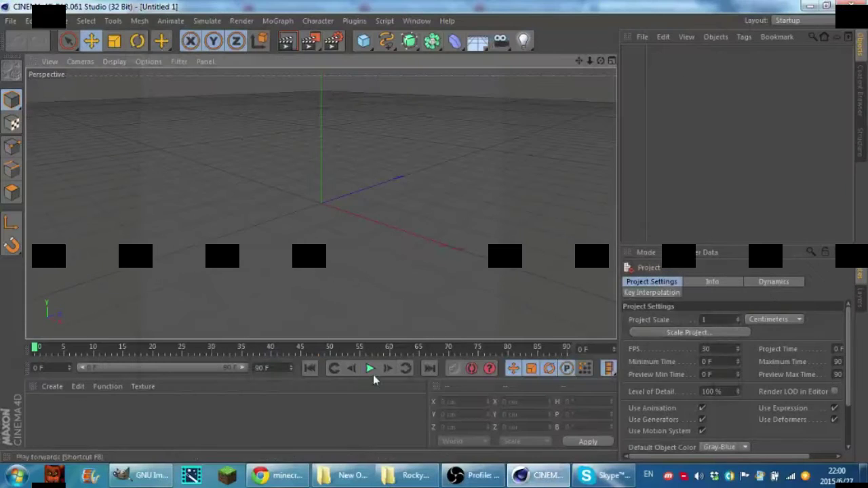
Open the fmr 3.lib4d character rig library in Cinema 4D
click(11, 21)
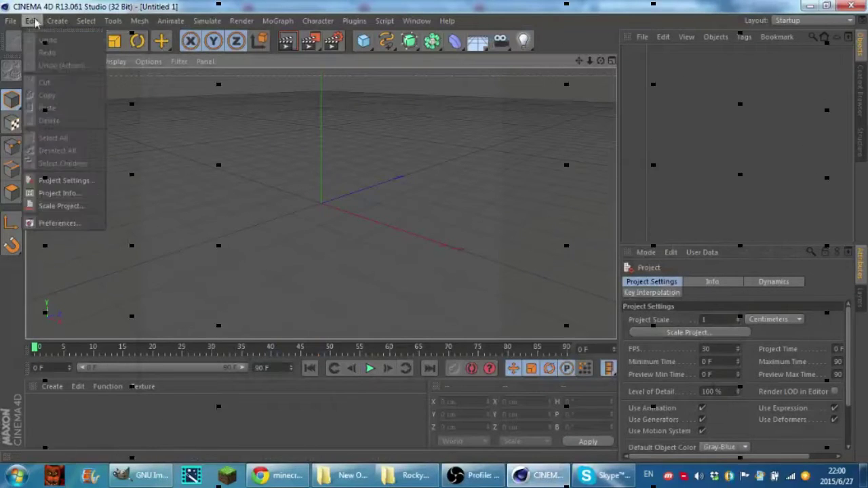
click(28, 53)
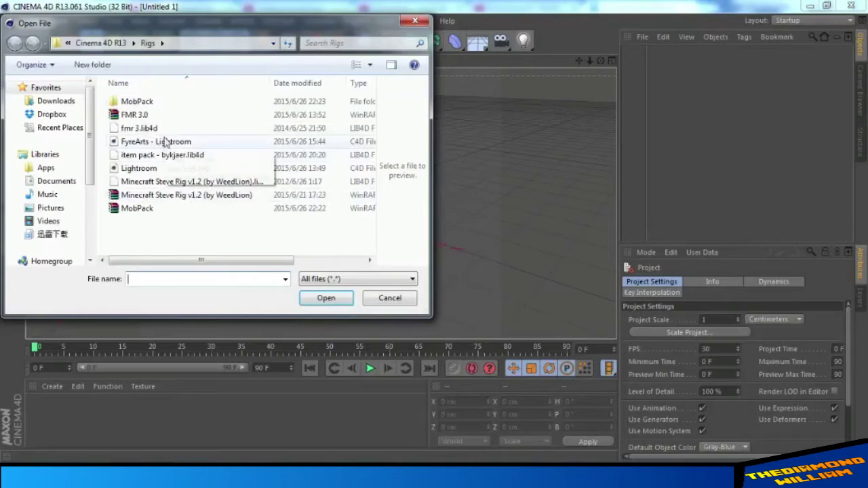
click(139, 129)
click(326, 298)
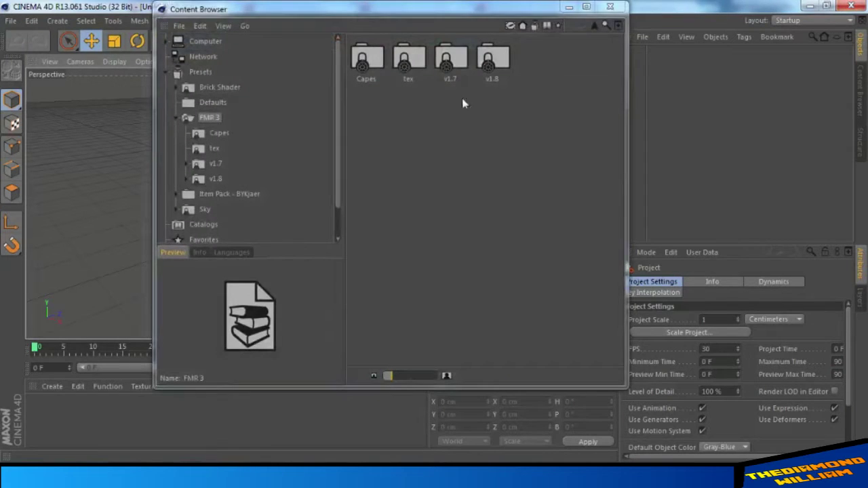
Load the v1.7 Minecraft character from the FMR 3 library into the scene
click(447, 68)
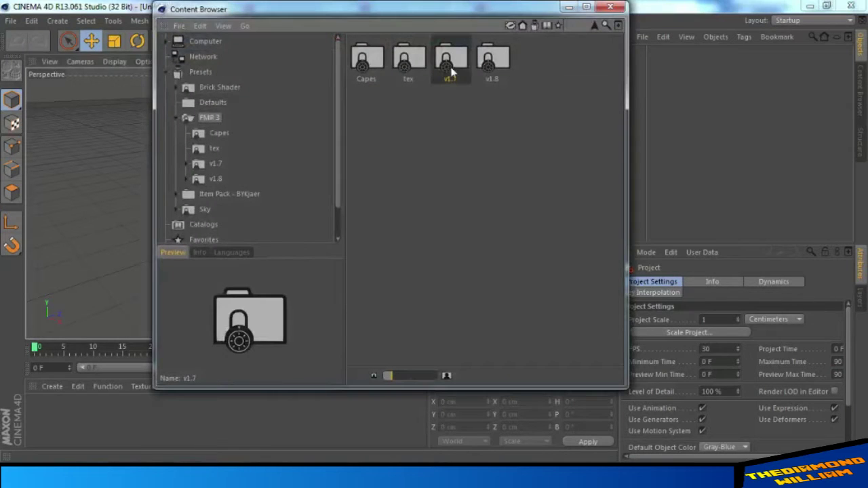
double_click(456, 71)
double_click(417, 71)
Raise the character's right hand goal holding the axe and view it from a new angle
click(305, 209)
drag(311, 215, 301, 192)
mouse_move(424, 273)
mouse_down()
mouse_move(259, 297)
mouse_move(86, 280)
mouse_move(405, 278)
mouse_move(371, 295)
mouse_move(353, 284)
mouse_move(411, 261)
mouse_move(364, 239)
mouse_move(343, 249)
mouse_move(434, 244)
mouse_move(436, 267)
mouse_move(367, 267)
mouse_move(409, 231)
mouse_move(418, 252)
mouse_up()
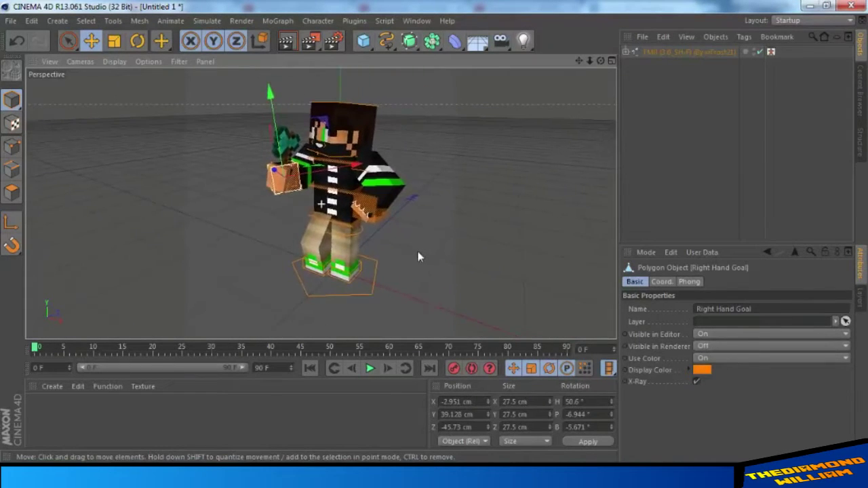
click(332, 42)
Set the render save file to Pose in the RockyMcpeYT's Outro folder
click(97, 65)
click(106, 75)
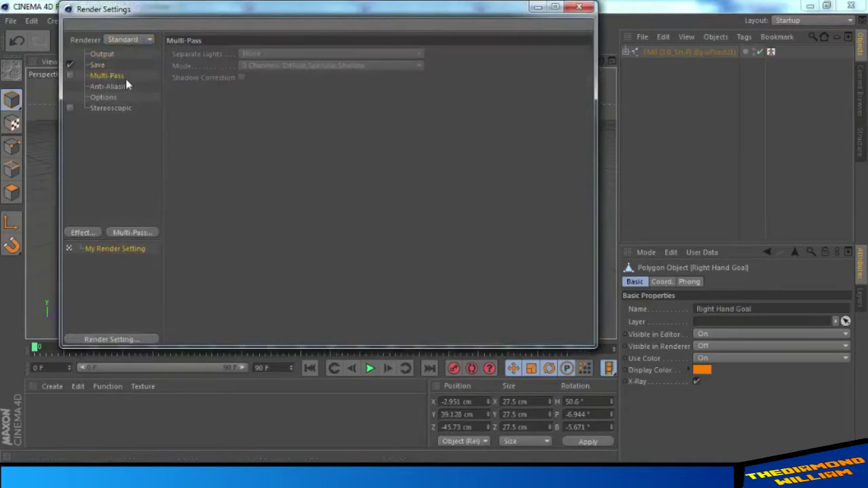
click(111, 86)
click(98, 65)
click(576, 74)
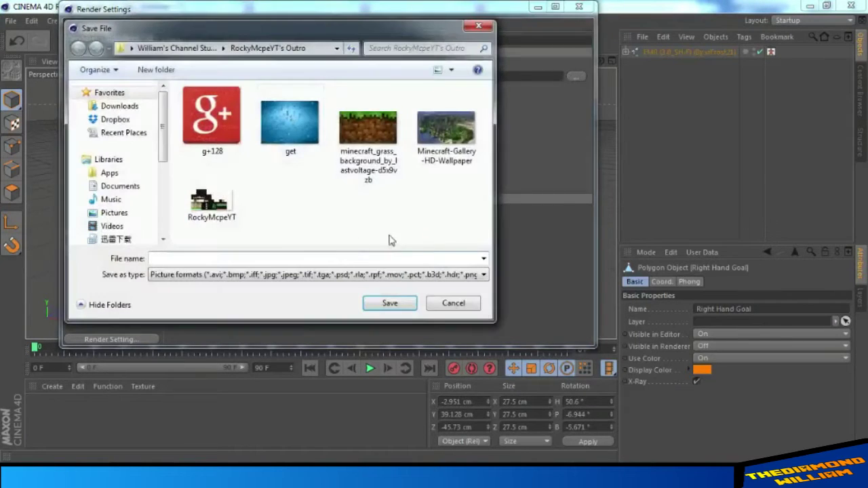
text(Pose)
click(393, 305)
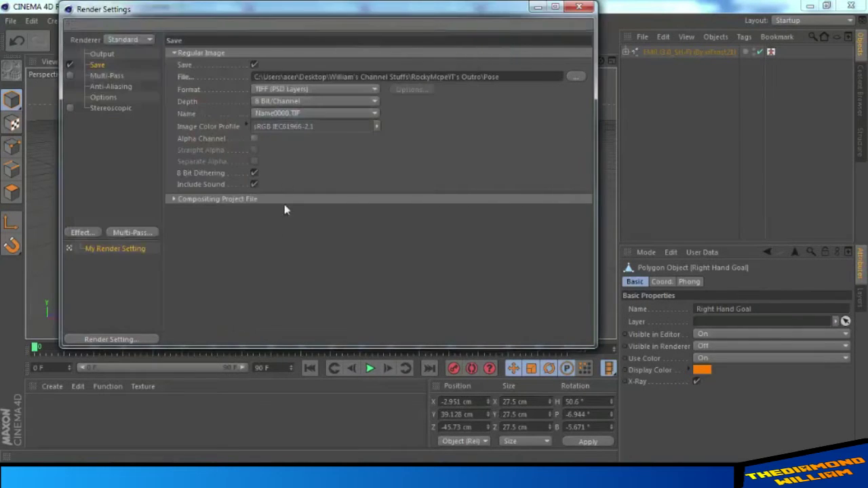
Enable the alpha channel, choose PNG format, and render to the Picture Viewer
click(254, 139)
click(314, 89)
click(292, 215)
click(579, 7)
key(shift+r)
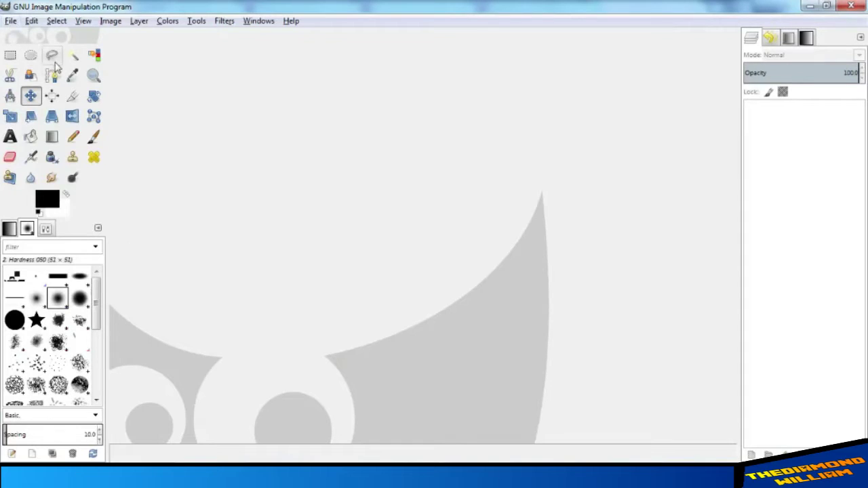
Create a new 1280x720 image in GIMP
click(11, 20)
click(25, 35)
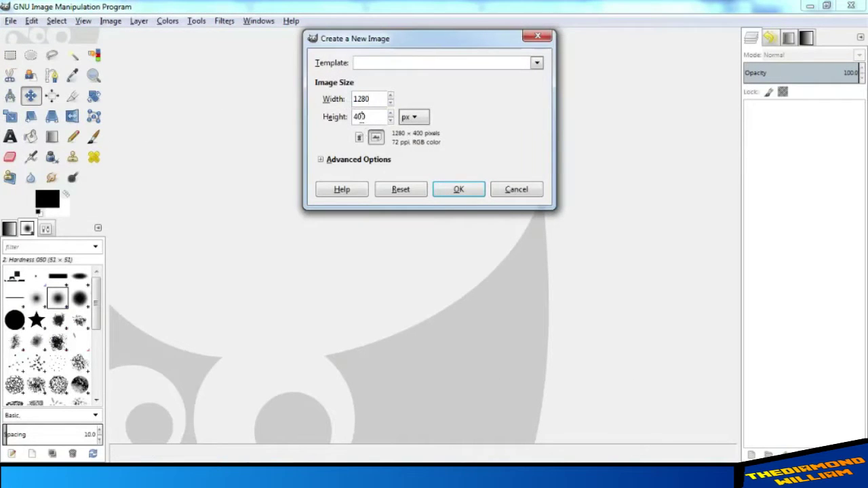
text(720)
key(Return)
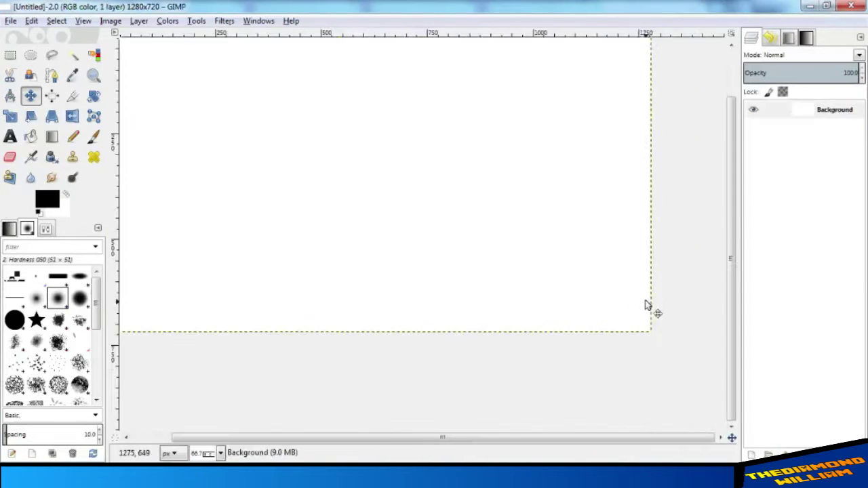
Make the background transparent, add the Minecraft-Gallery wallpaper layer, and place a guide near the top
drag(791, 78, 746, 74)
click(452, 475)
mouse_move(396, 115)
mouse_down()
mouse_move(167, 440)
mouse_move(312, 363)
mouse_up()
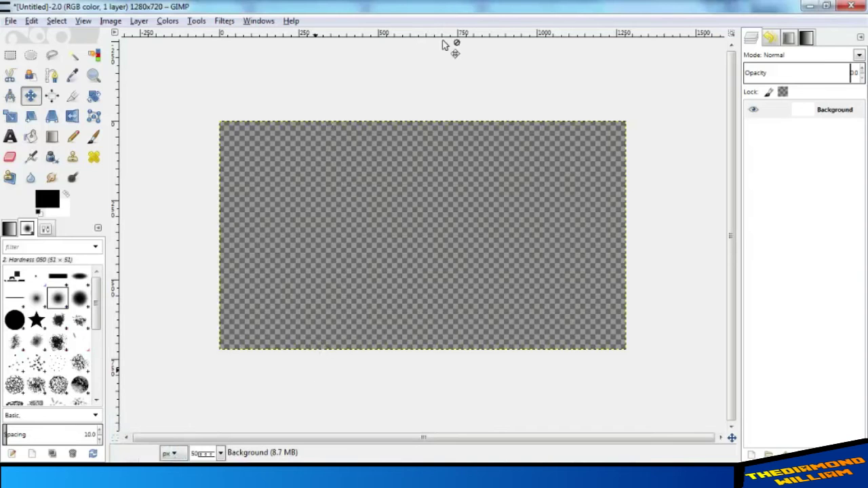
drag(449, 41, 641, 403)
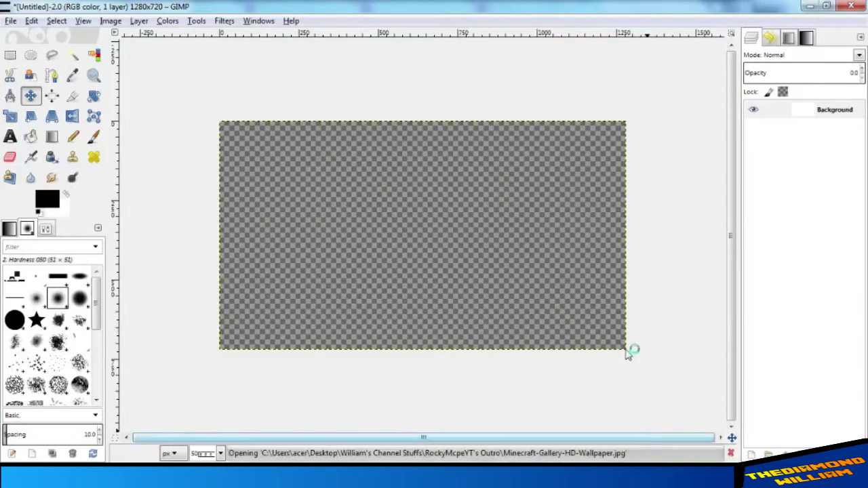
drag(284, 32, 289, 127)
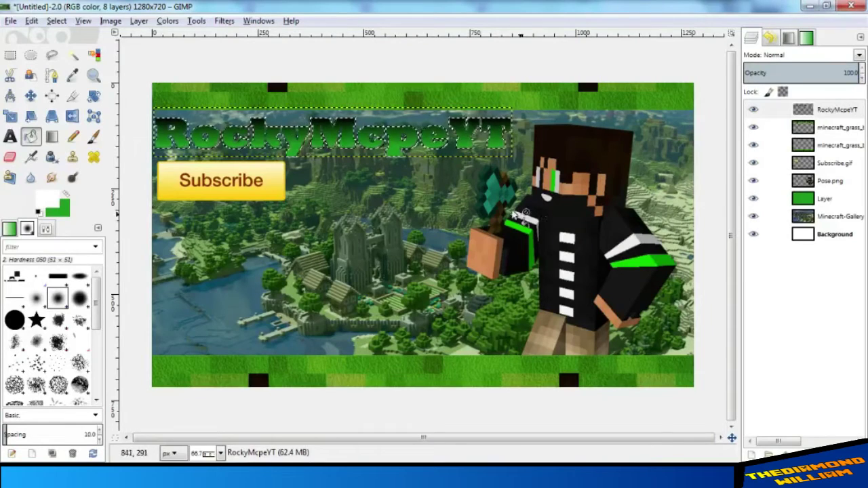
Add Layer #1 beneath the RockyMcpeYT title and merge the title down into it
key(ctrl+shift+n)
key(Return)
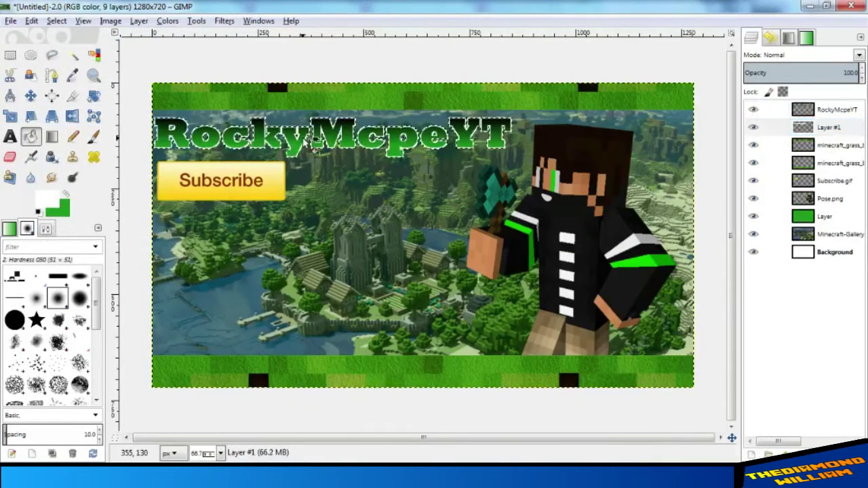
right_click(765, 115)
click(759, 212)
key(minus)
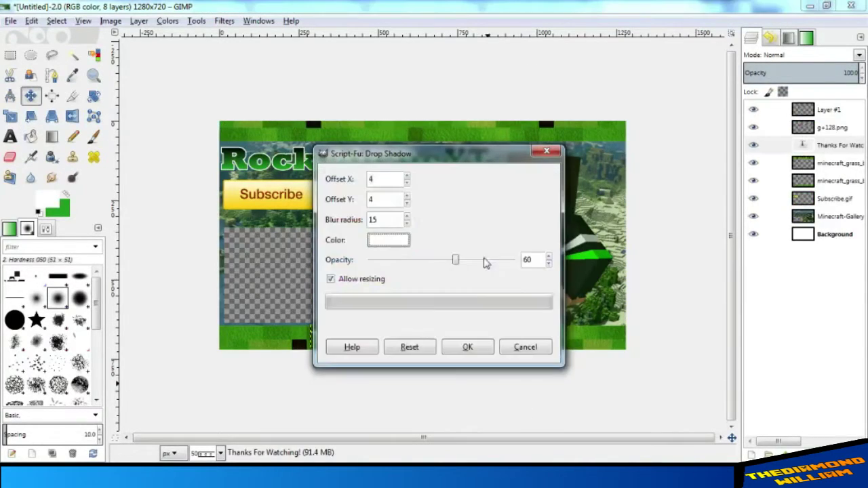
Apply a drop shadow with raised opacity to the Thanks For Watching! text
drag(459, 260, 505, 266)
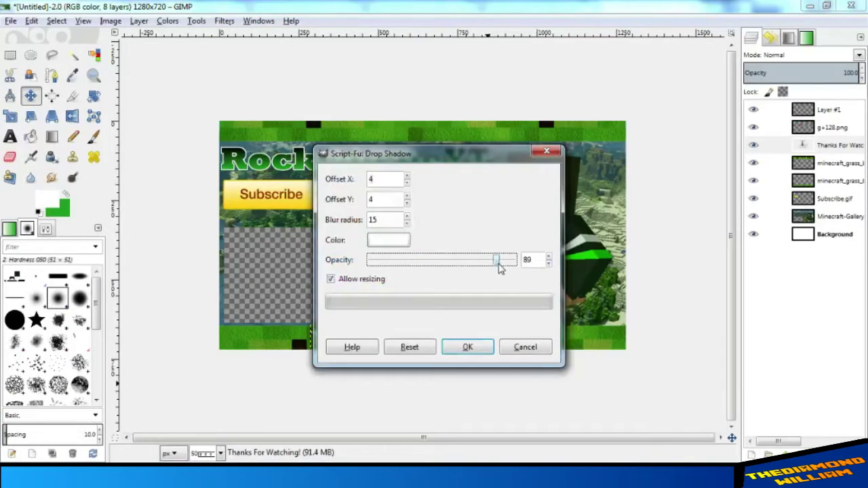
drag(370, 165, 441, 159)
click(540, 341)
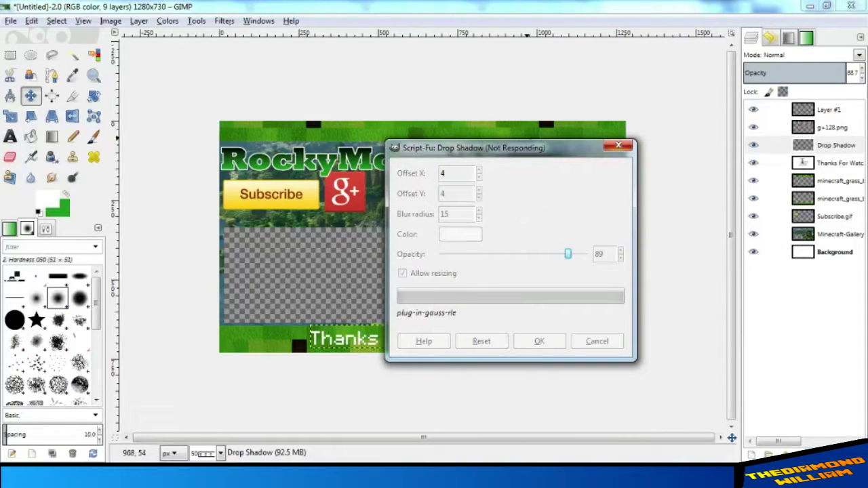
drag(508, 154, 467, 154)
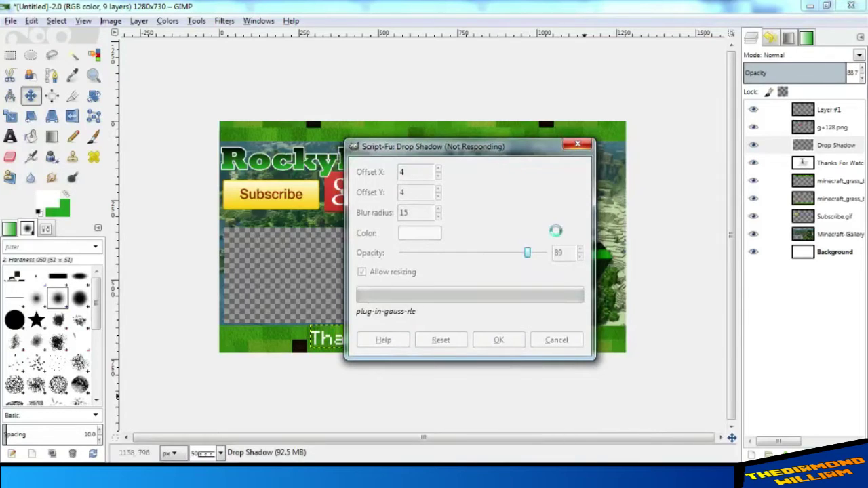
Merge the text onto its shadow and rename the layer Thanks For Watching
right_click(841, 145)
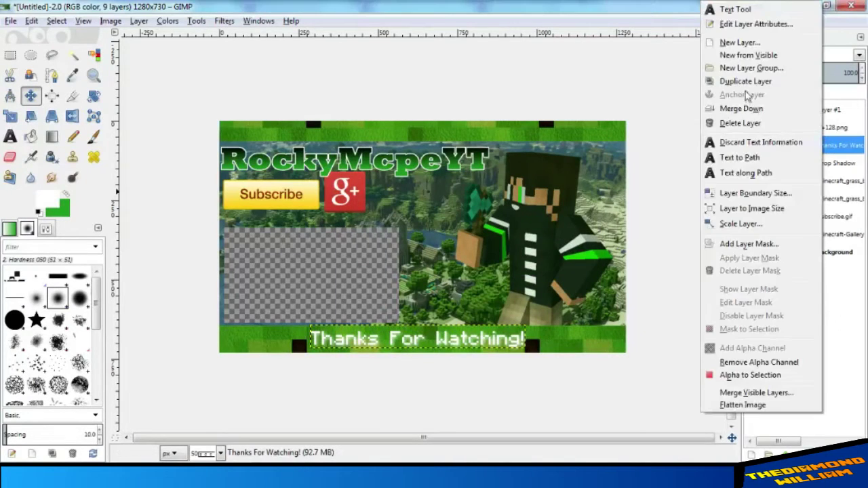
click(742, 109)
double_click(825, 146)
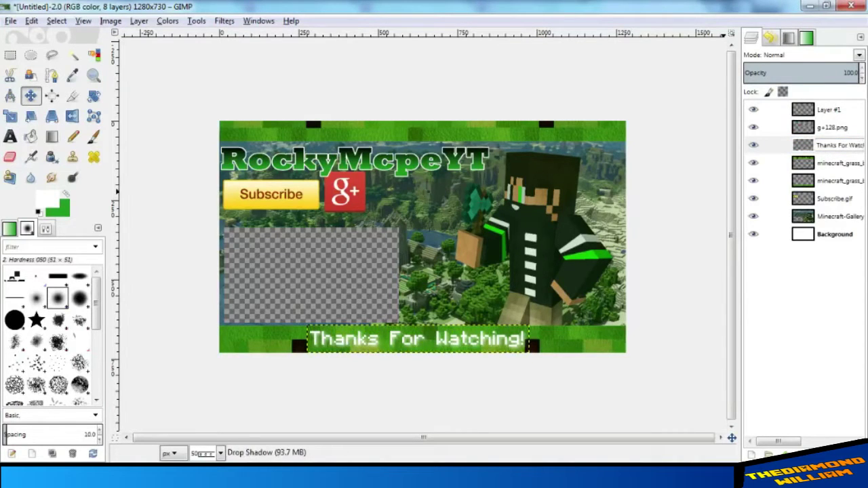
double_click(834, 145)
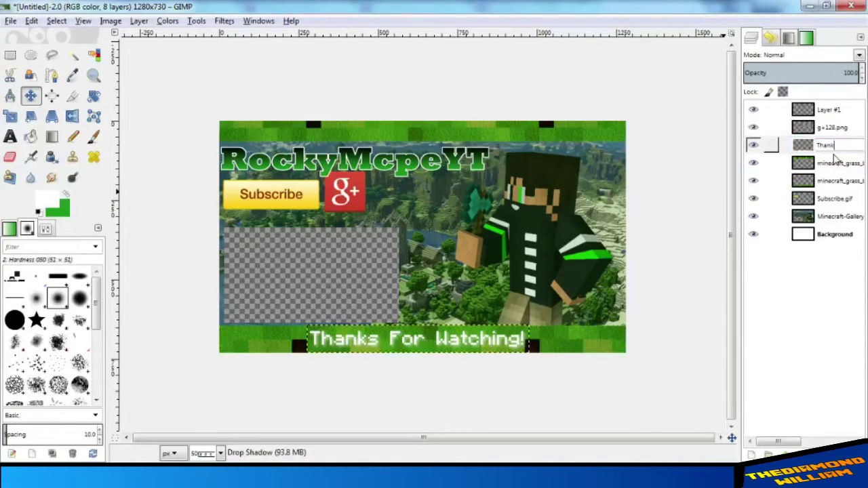
key(Return)
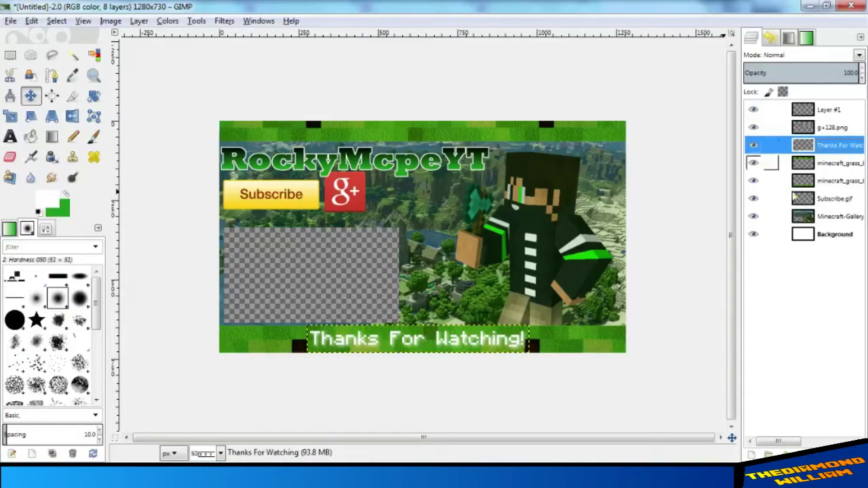
click(11, 135)
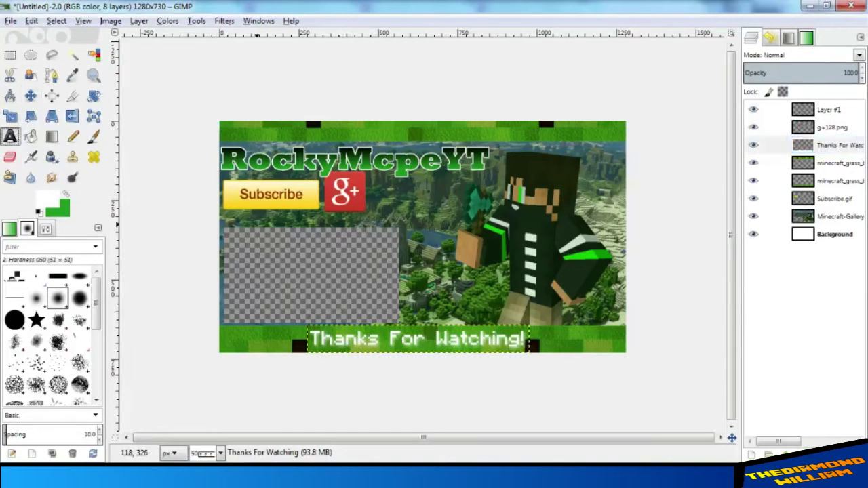
Add the caption 'Random Video...' above the empty video slot
click(238, 211)
text(Randim)
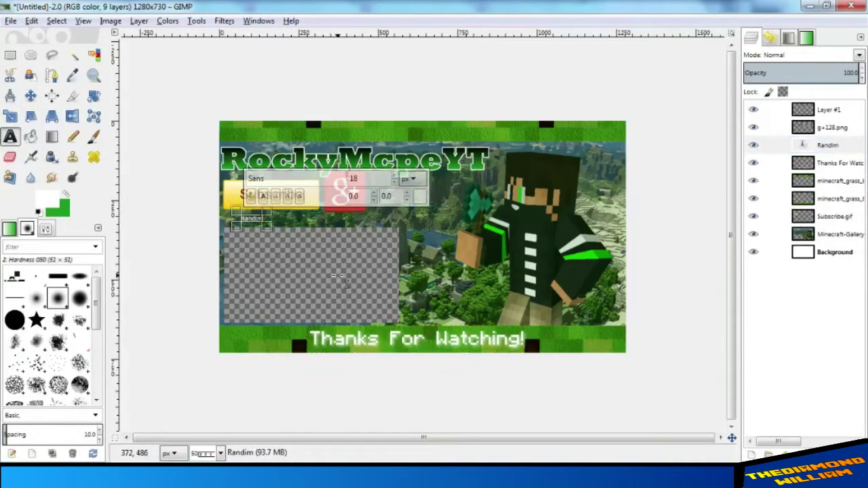
key(BackSpace)
key(BackSpace)
text(om Video...)
Set the caption's font to Minecraftia at size 50
key(ctrl+a)
click(299, 178)
text(Minecraf)
key(Tab)
text(5)
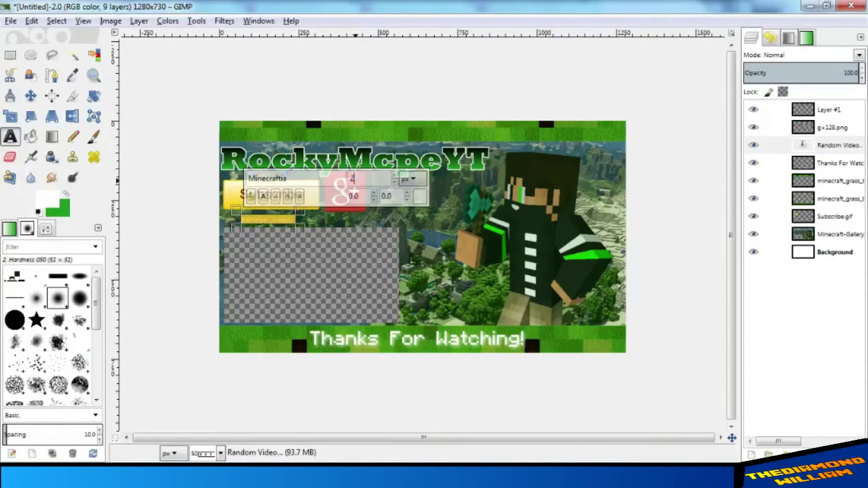
text(0)
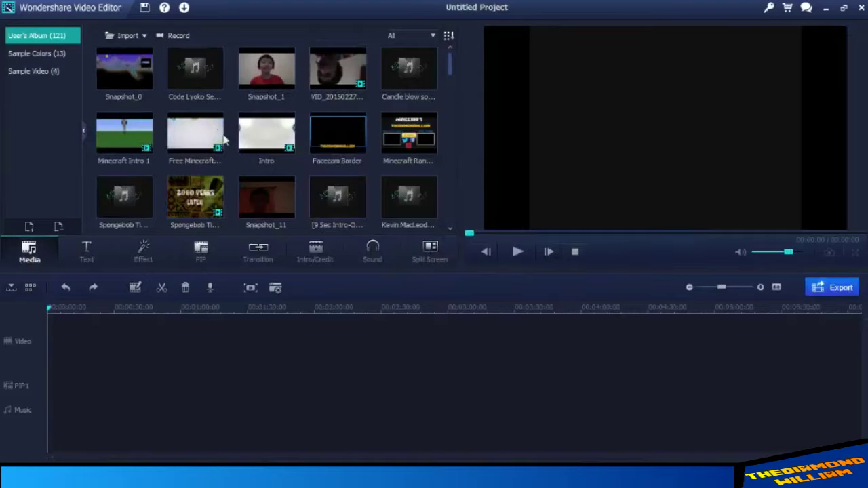
Import RockyMcpeYT's Outr Design.png and place it on the PIP1 track
drag(449, 64, 466, 208)
drag(611, 116, 421, 213)
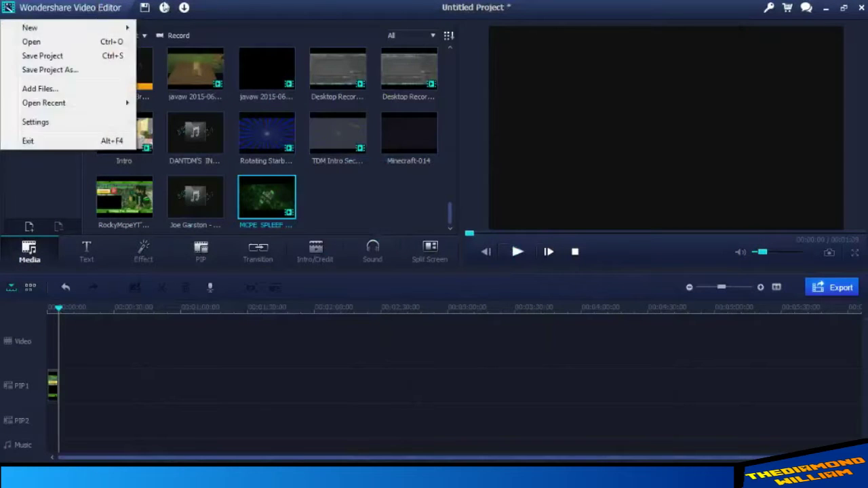
click(53, 385)
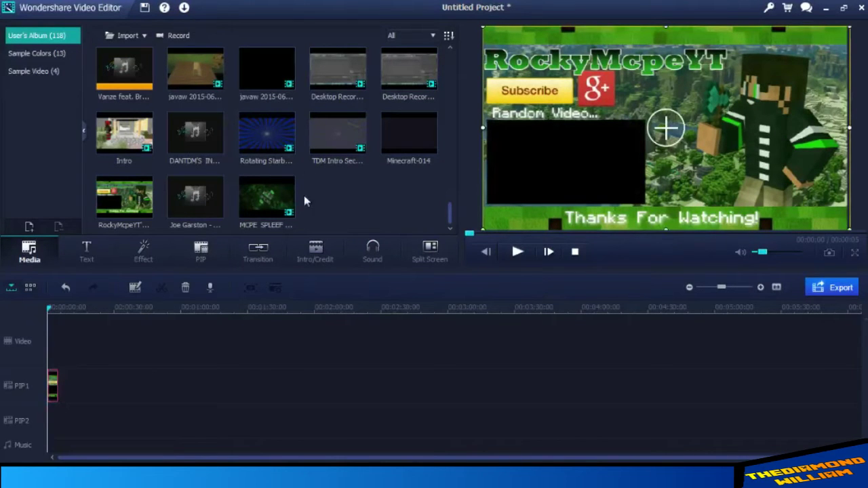
Put the MCPE SPLEEF clip on PIP1 at the start, with the outro image moved to PIP2
drag(267, 200, 83, 386)
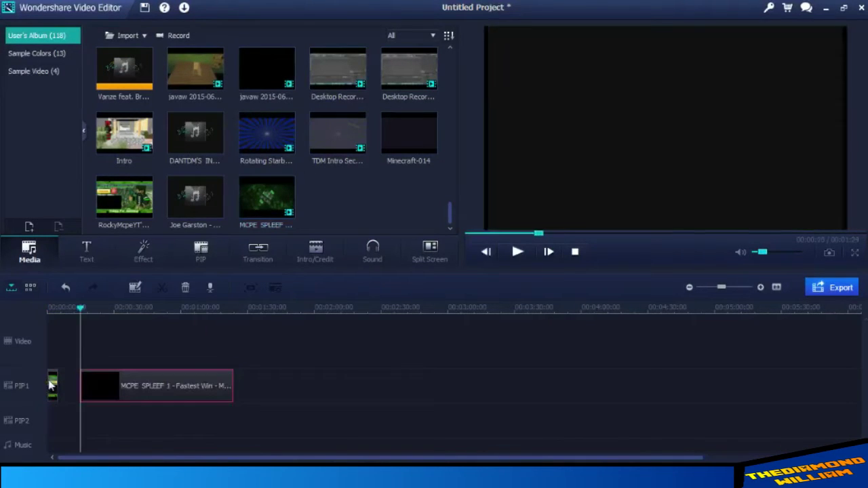
drag(52, 385, 53, 421)
mouse_move(127, 393)
mouse_down()
mouse_move(82, 395)
mouse_move(200, 422)
mouse_up()
click(57, 421)
click(188, 398)
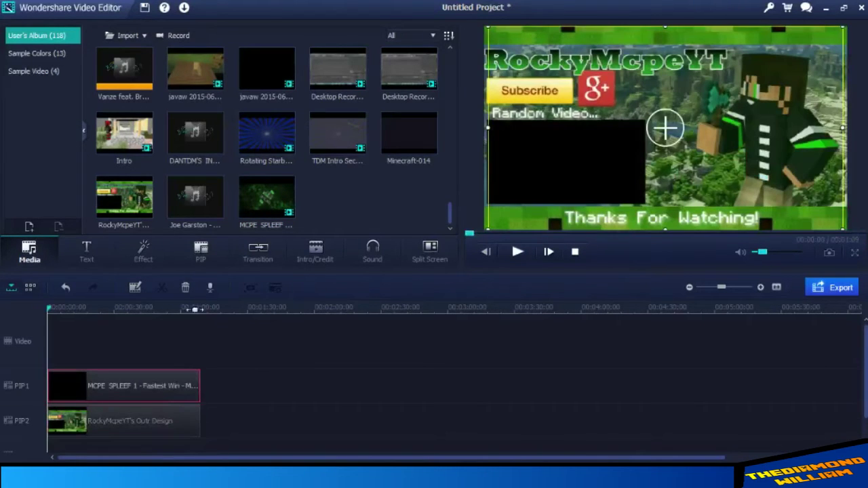
Play through the outro preview to check the clip sits in the video slot
drag(57, 308, 84, 308)
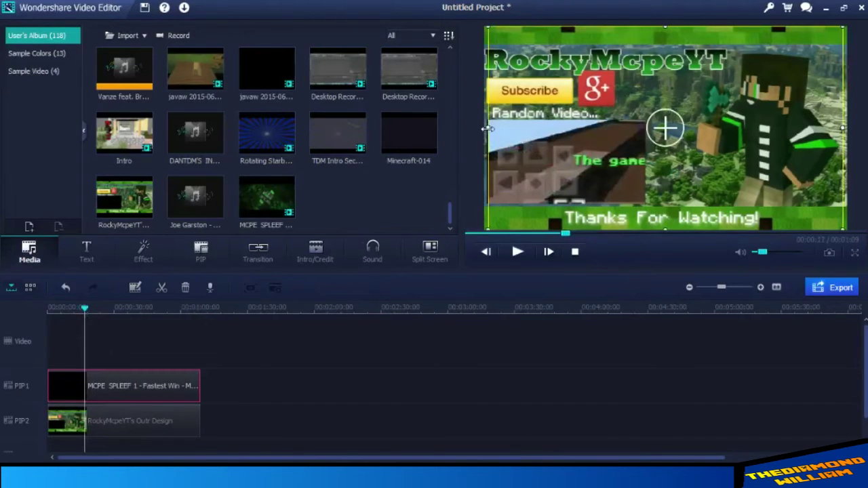
click(517, 252)
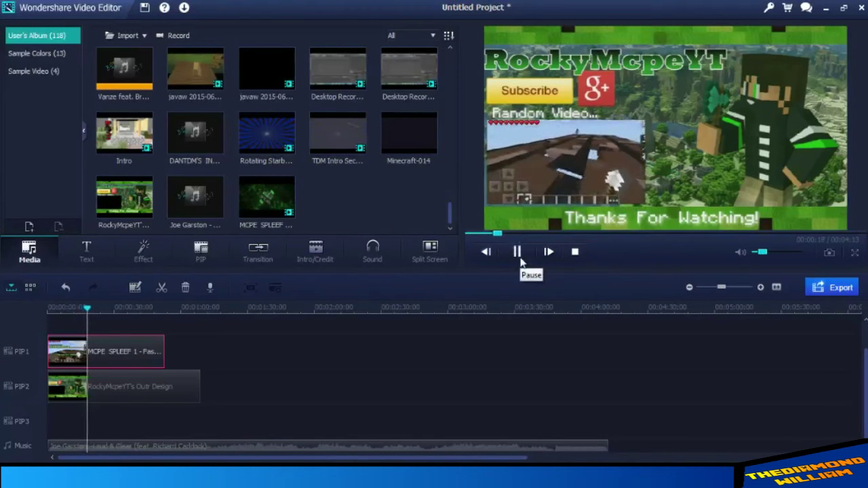
click(113, 309)
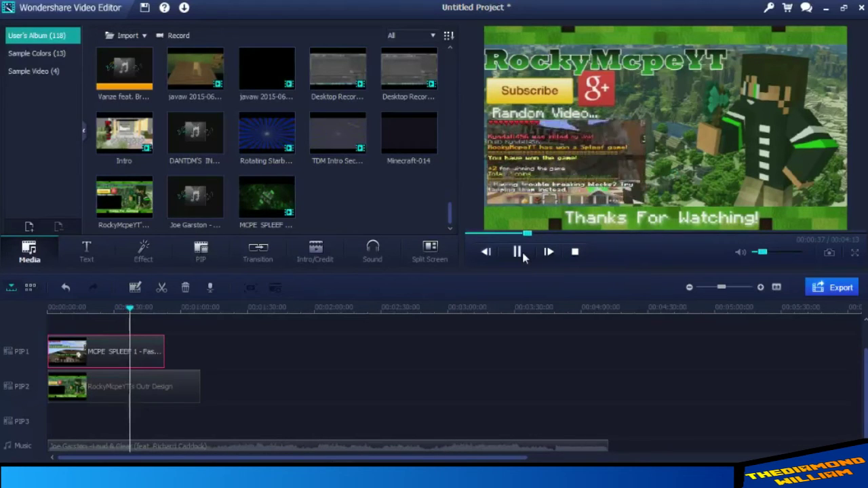
click(520, 252)
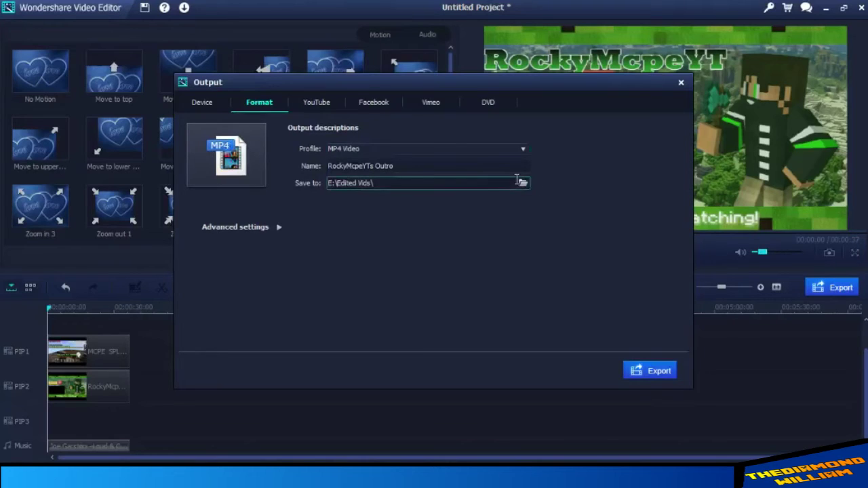
Change the export frame rate from 29.97 to 30 fps and export the MP4
click(279, 229)
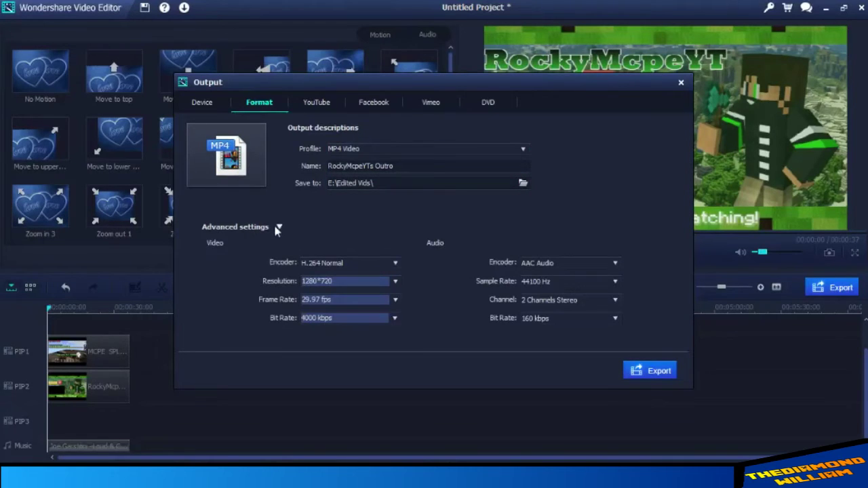
click(396, 301)
click(358, 354)
click(600, 323)
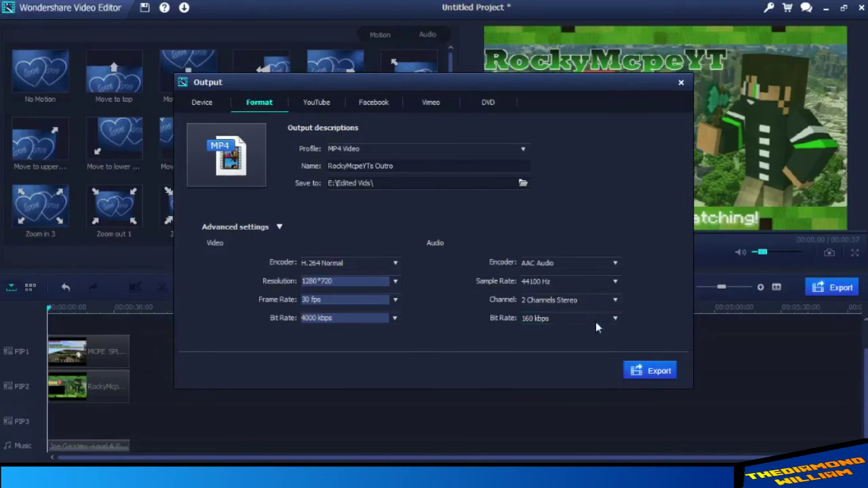